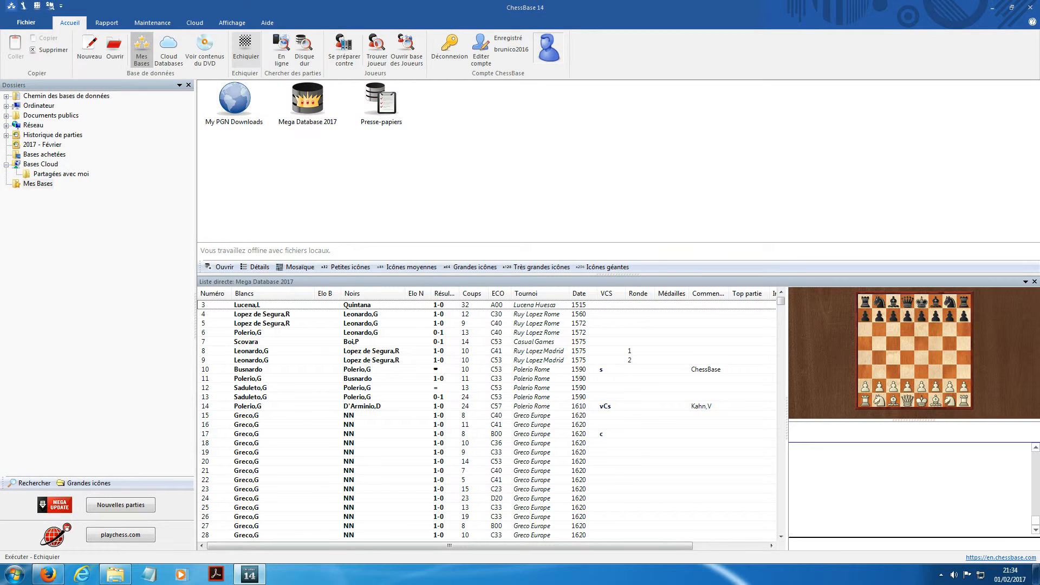
Open a new board and enter the moves 1.c4 c5 2.Nc3 Nc6 3.g3 g6 4.Bg2 Bg7 5.Nf3 Nf6.
{"action": "left_click", "coordinate": [245, 46]}
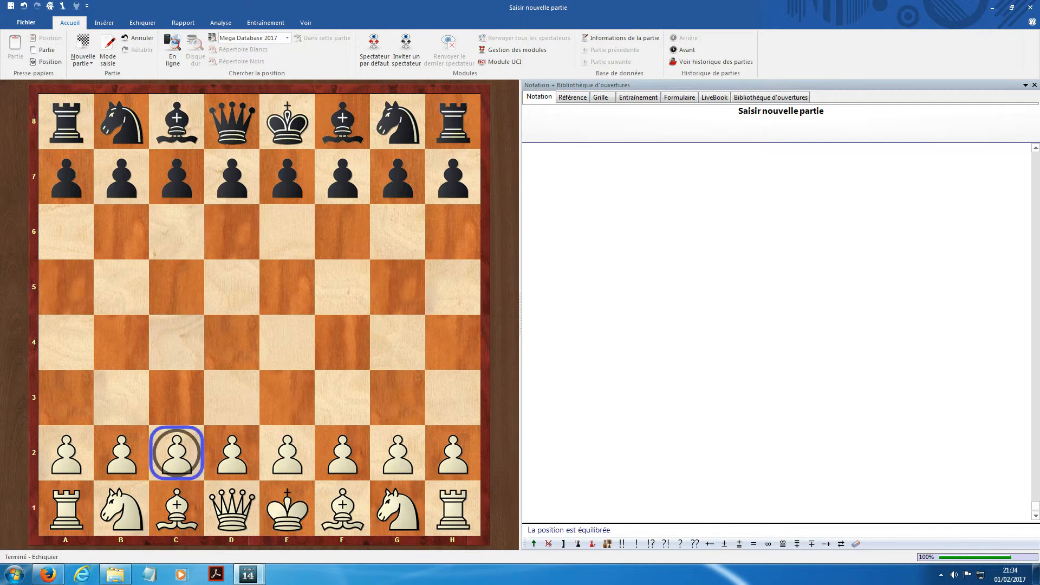
{"action": "left_click_drag", "start_coordinate": [176, 452], "coordinate": [177, 342]}
{"action": "left_click_drag", "start_coordinate": [177, 176], "coordinate": [176, 287]}
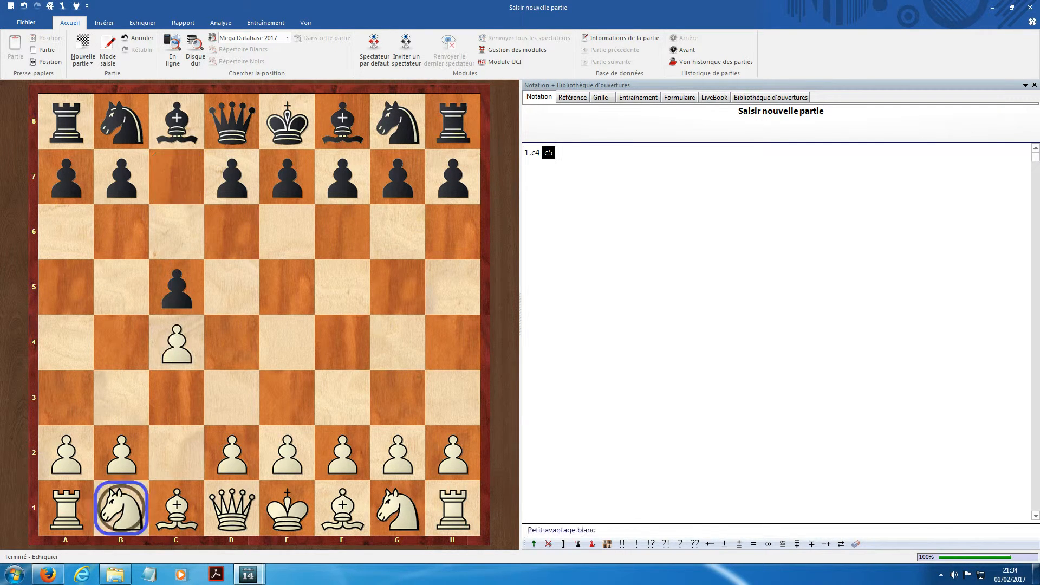
{"action": "left_click_drag", "start_coordinate": [122, 508], "coordinate": [176, 397]}
{"action": "left_click_drag", "start_coordinate": [121, 121], "coordinate": [176, 232]}
{"action": "left_click_drag", "start_coordinate": [398, 452], "coordinate": [398, 397]}
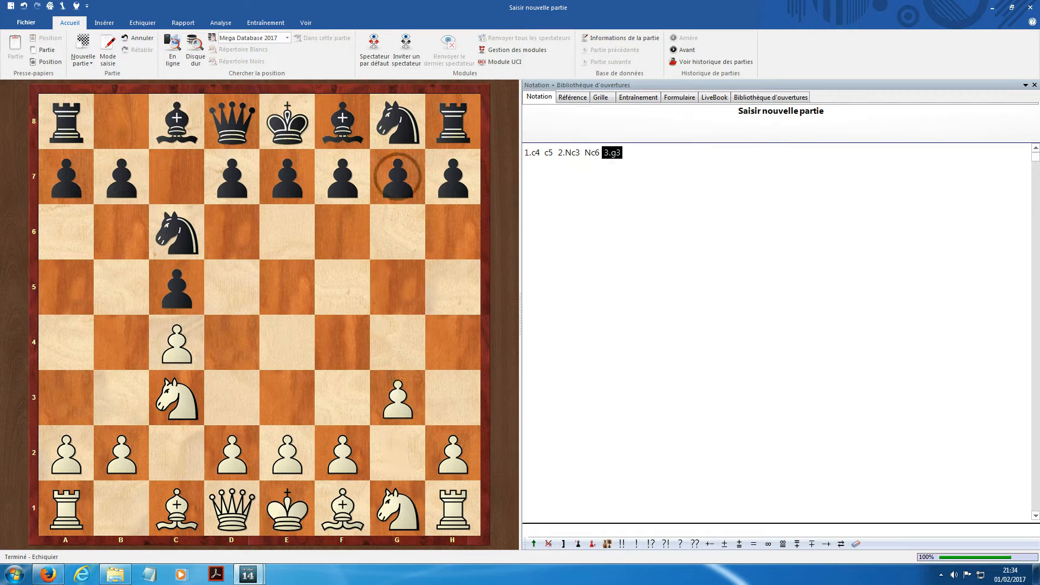
{"action": "left_click_drag", "start_coordinate": [398, 176], "coordinate": [397, 231]}
{"action": "left_click_drag", "start_coordinate": [343, 507], "coordinate": [398, 452]}
{"action": "left_click_drag", "start_coordinate": [342, 122], "coordinate": [398, 176]}
{"action": "left_click_drag", "start_coordinate": [398, 508], "coordinate": [343, 397]}
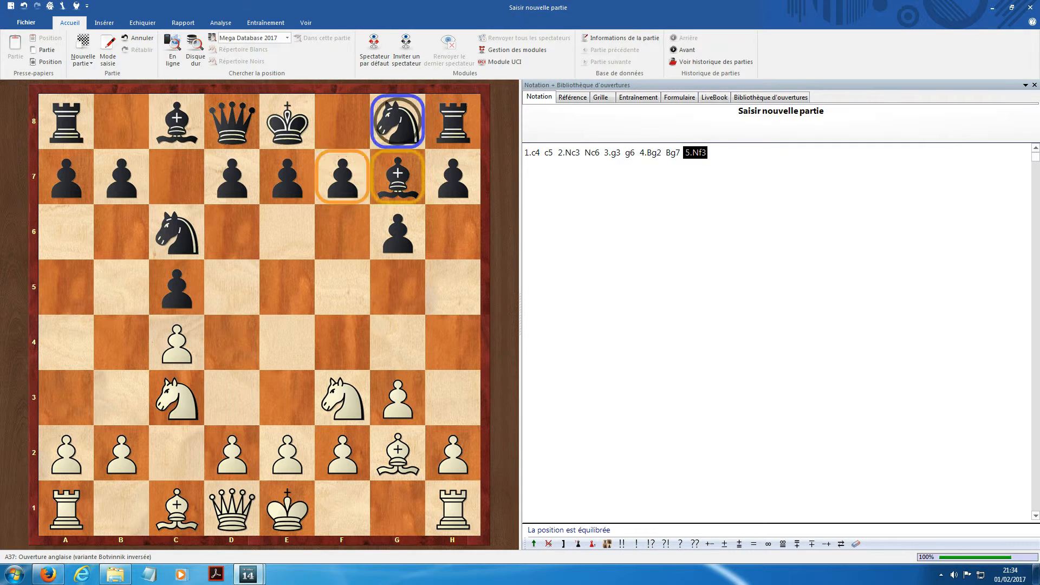
{"action": "left_click_drag", "start_coordinate": [397, 122], "coordinate": [342, 231]}
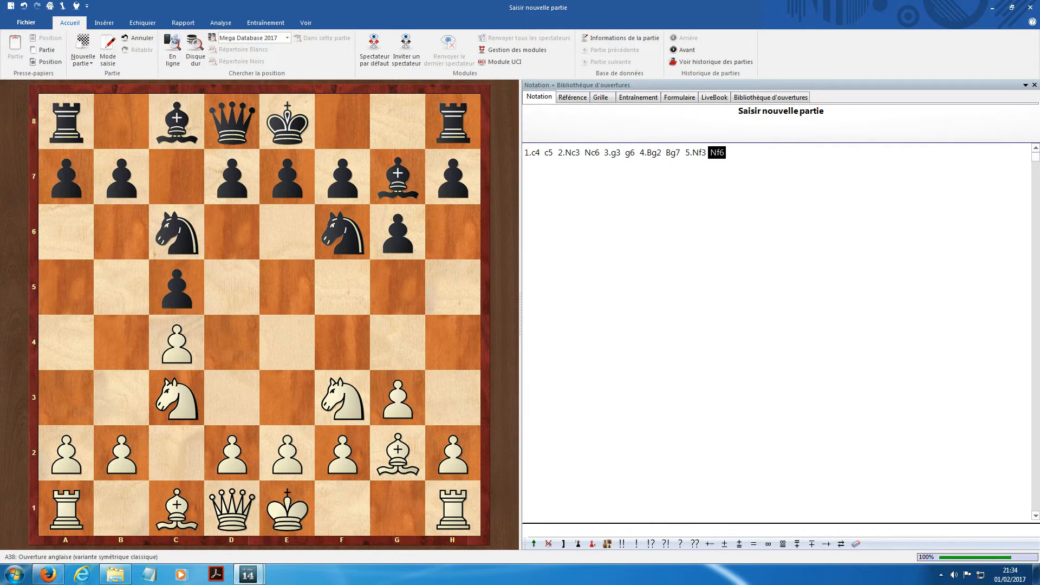
Put the "meilleur est" symbol before the move 3.g3 in the notation.
{"action": "left_click", "coordinate": [612, 153]}
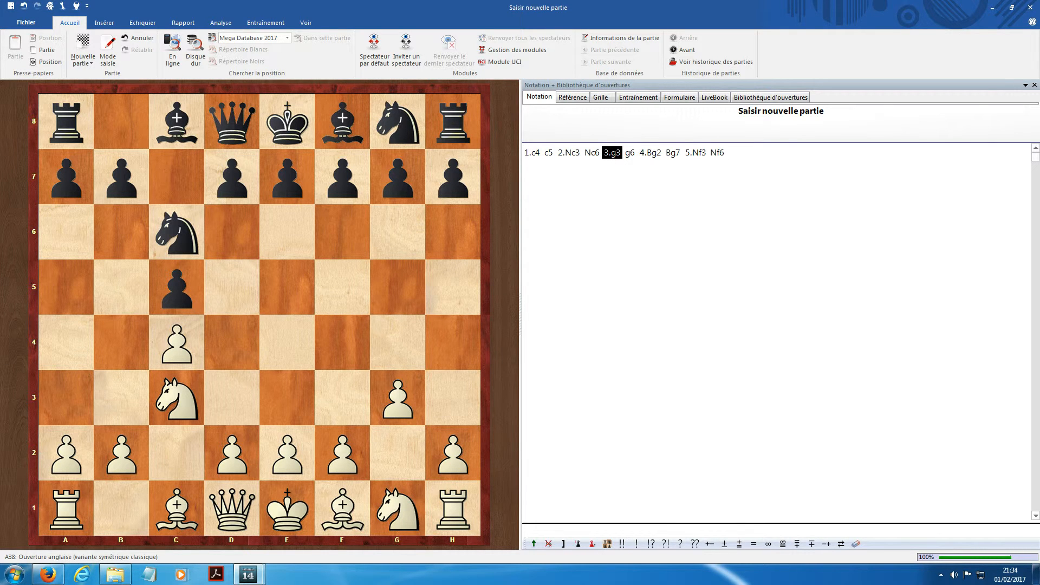
{"action": "right_click", "coordinate": [613, 152]}
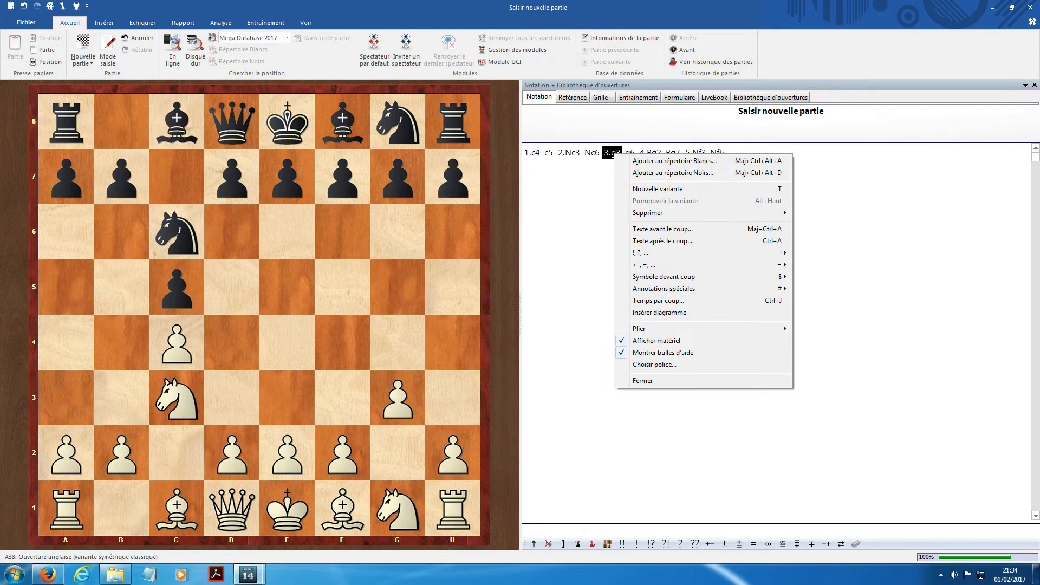
{"action": "mouse_move", "coordinate": [639, 253]}
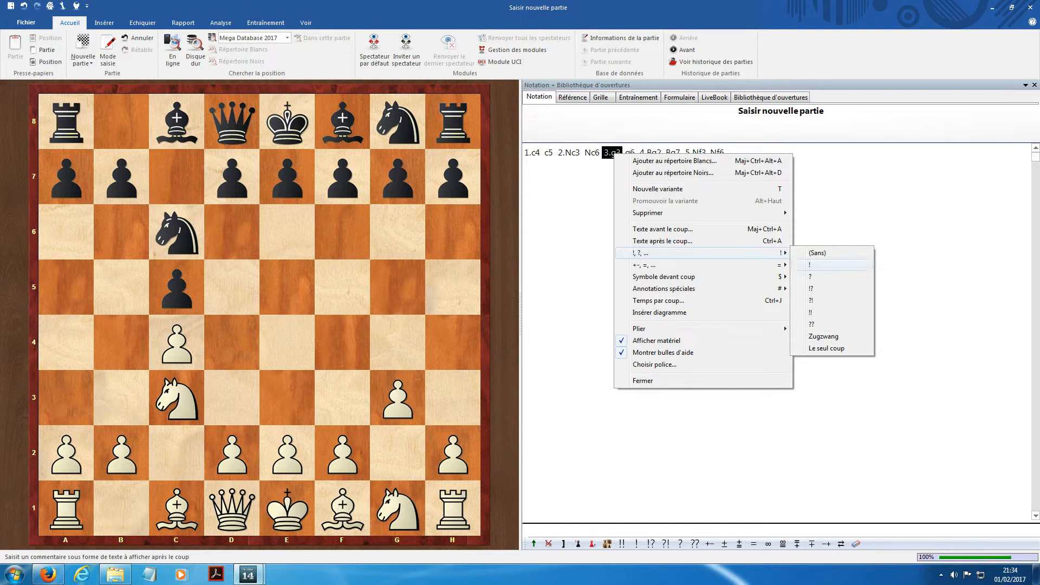
{"action": "mouse_move", "coordinate": [704, 265]}
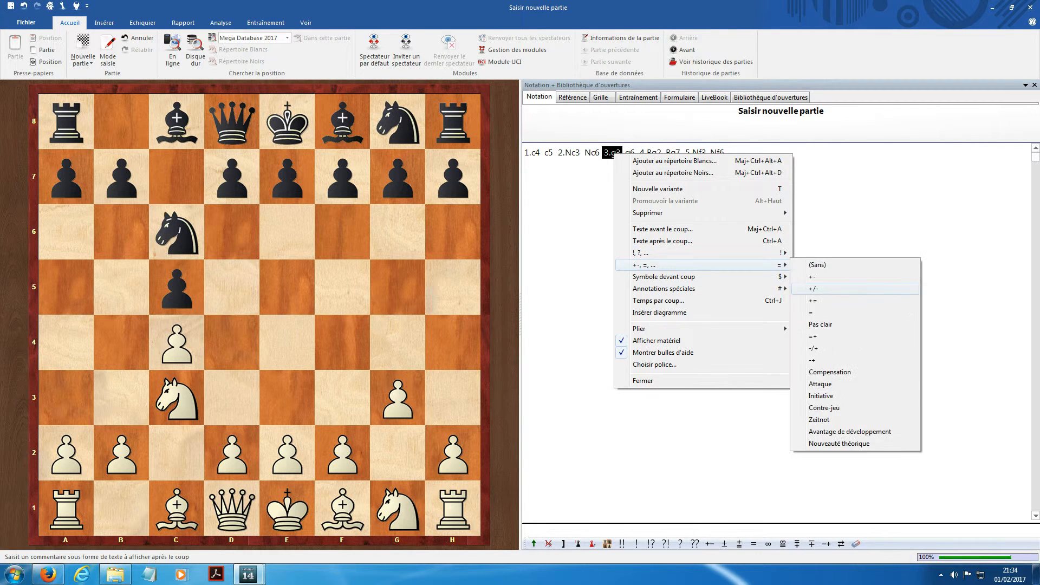
{"action": "mouse_move", "coordinate": [664, 277]}
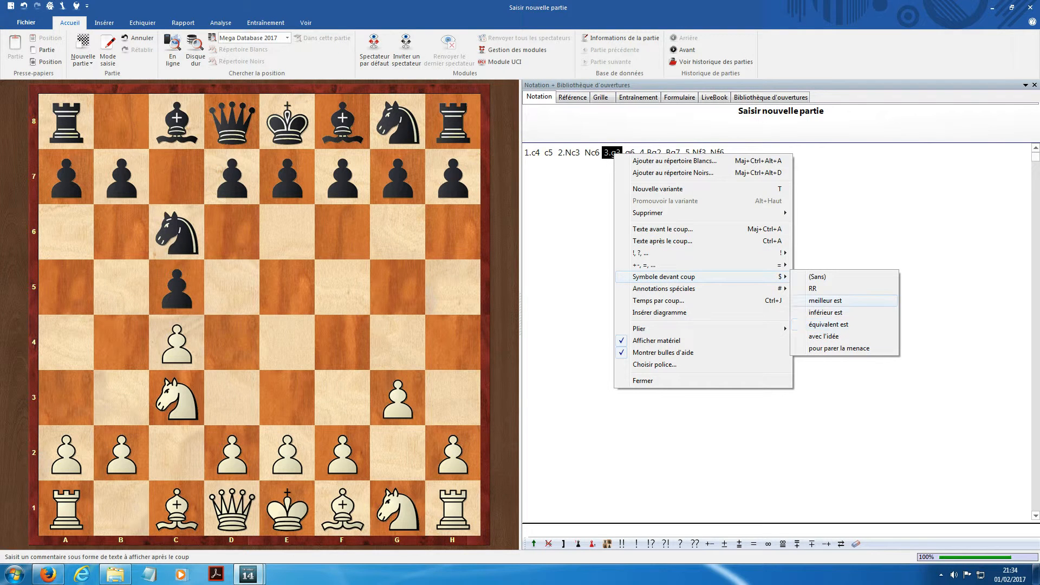
{"action": "left_click", "coordinate": [825, 301]}
{"action": "key", "text": "ctrl+a"}
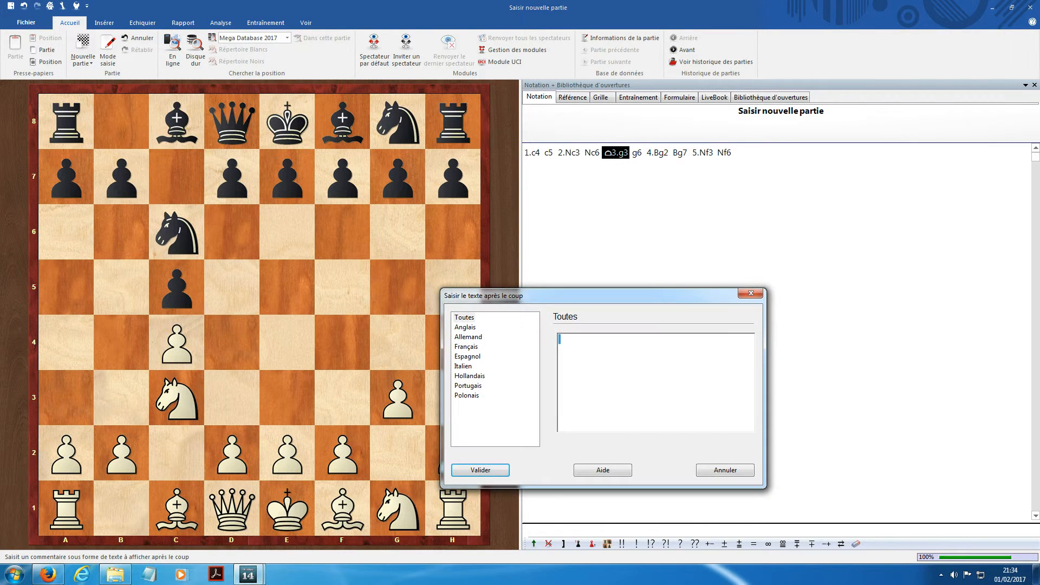
{"action": "key", "text": "Escape"}
Add 3.e3 as a variation to 3.g3 and put the "meilleur est" symbol before it.
{"action": "key", "text": "Left"}
{"action": "key", "text": "Right"}
{"action": "key", "text": "Left"}
{"action": "left_click_drag", "start_coordinate": [287, 453], "coordinate": [287, 398]}
{"action": "right_click", "coordinate": [550, 163]}
{"action": "mouse_move", "coordinate": [601, 286]}
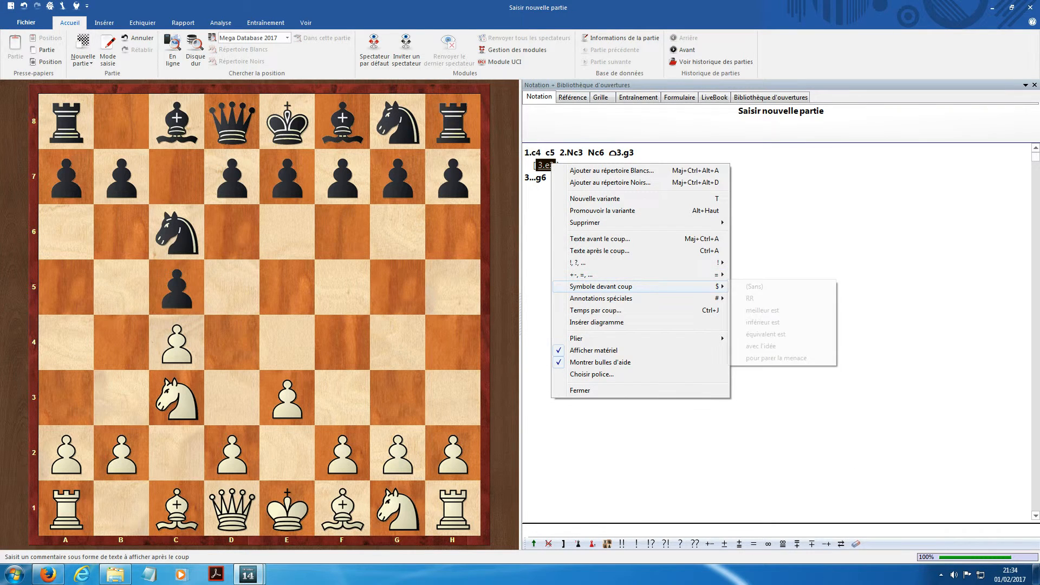
{"action": "left_click", "coordinate": [761, 311]}
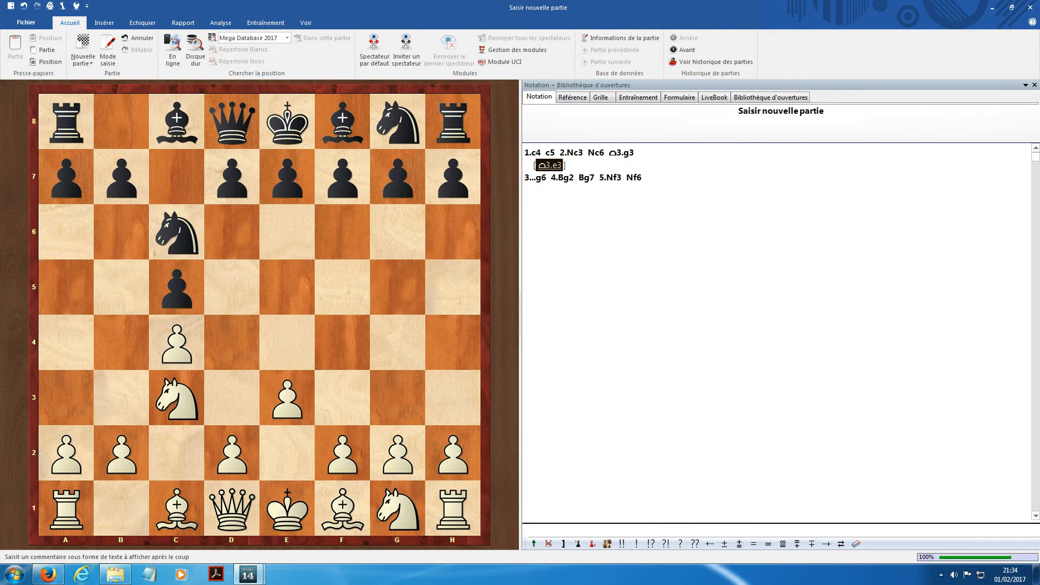
{"action": "double_click", "coordinate": [621, 153]}
{"action": "left_click", "coordinate": [622, 152]}
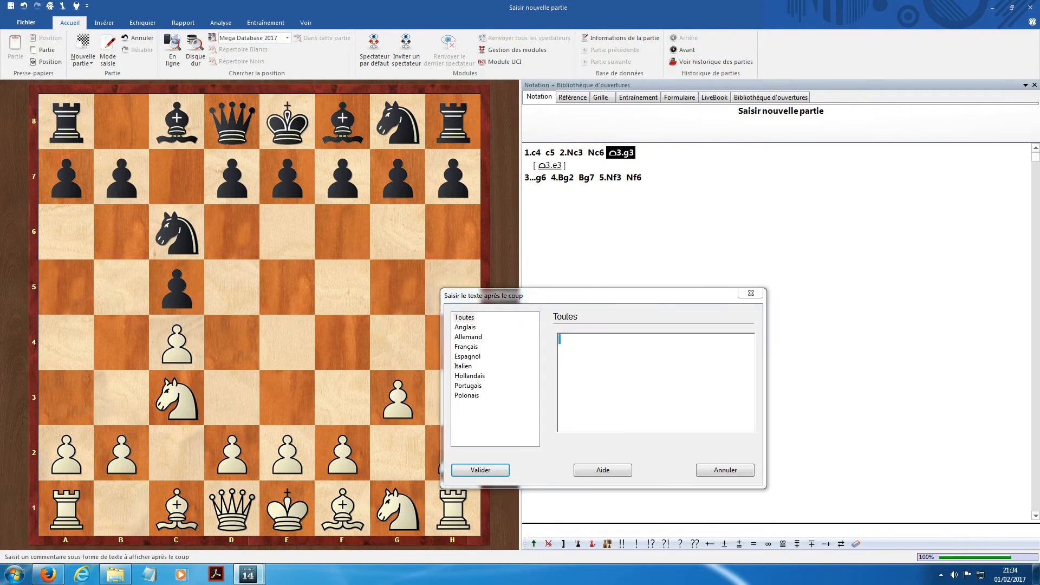
{"action": "key", "text": "Escape"}
Add the comment "texte" after Black's move 2...Nc6, for all languages.
{"action": "key", "text": "Left"}
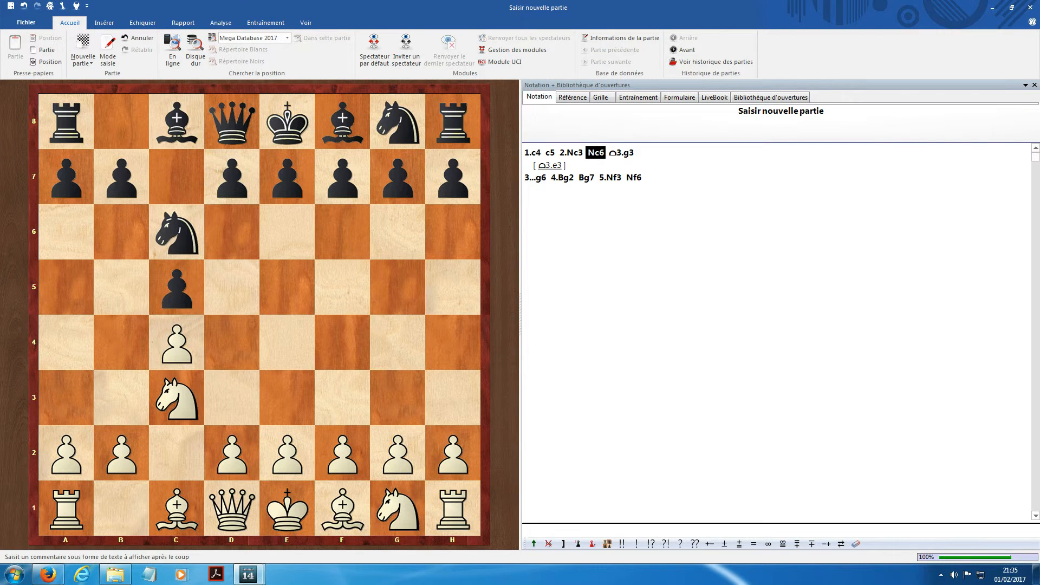
{"action": "right_click", "coordinate": [593, 153]}
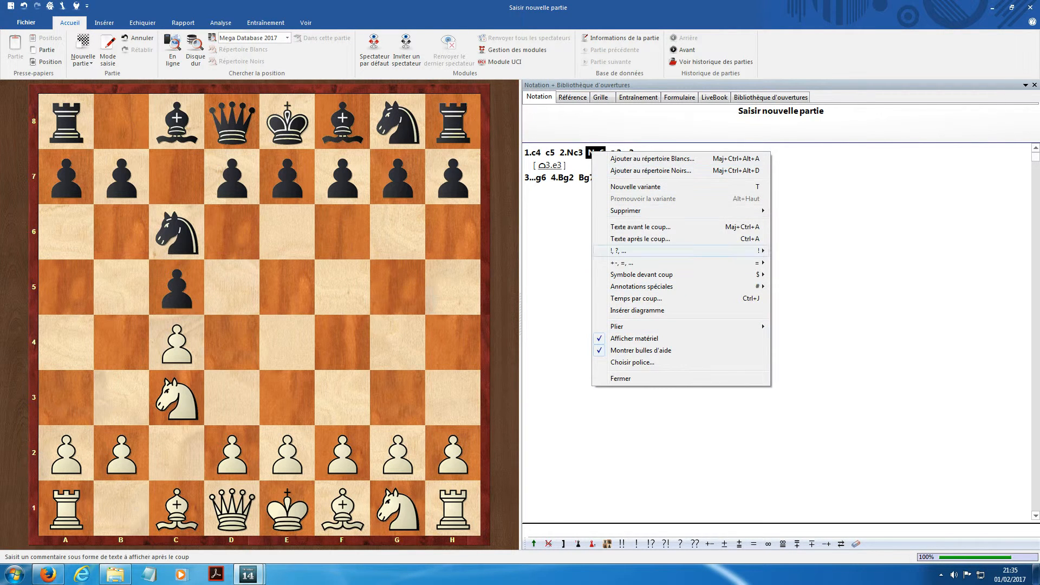
{"action": "left_click", "coordinate": [640, 239]}
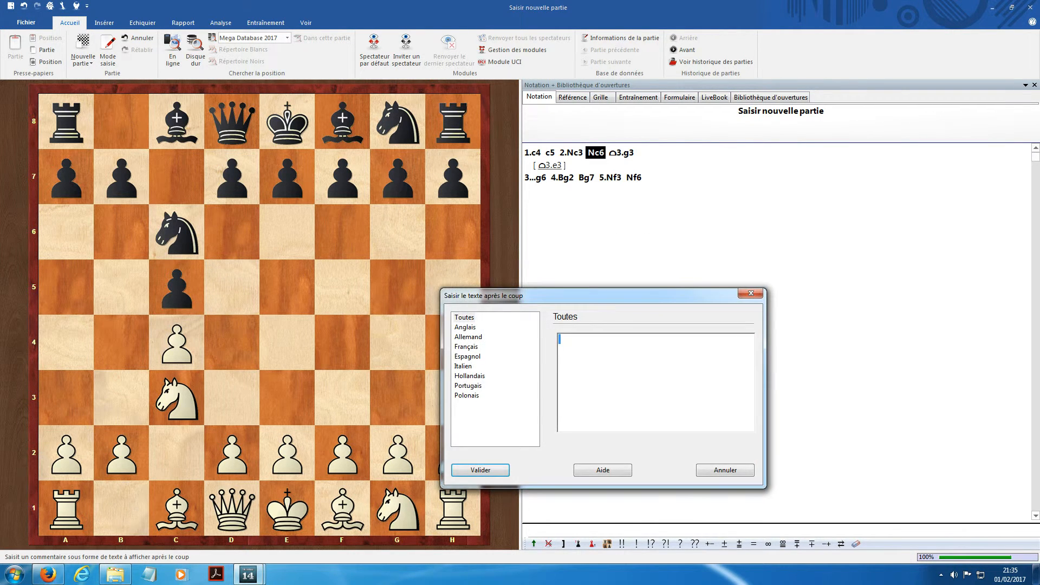
{"action": "type", "text": "gdffdgd"}
{"action": "key", "text": "ctrl+a"}
{"action": "type", "text": "texte"}
{"action": "key", "text": "Return"}
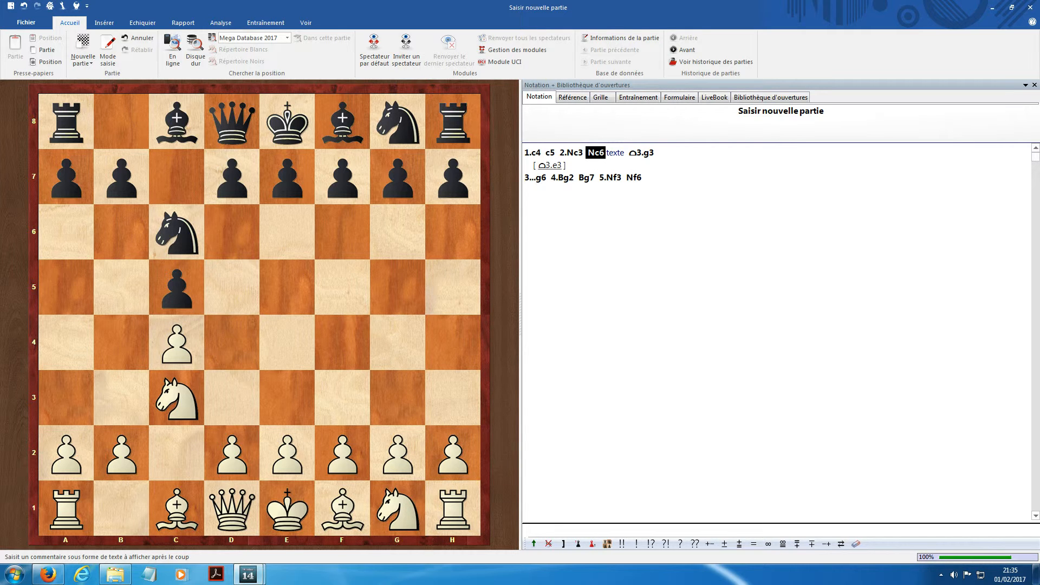
{"action": "right_click", "coordinate": [592, 150]}
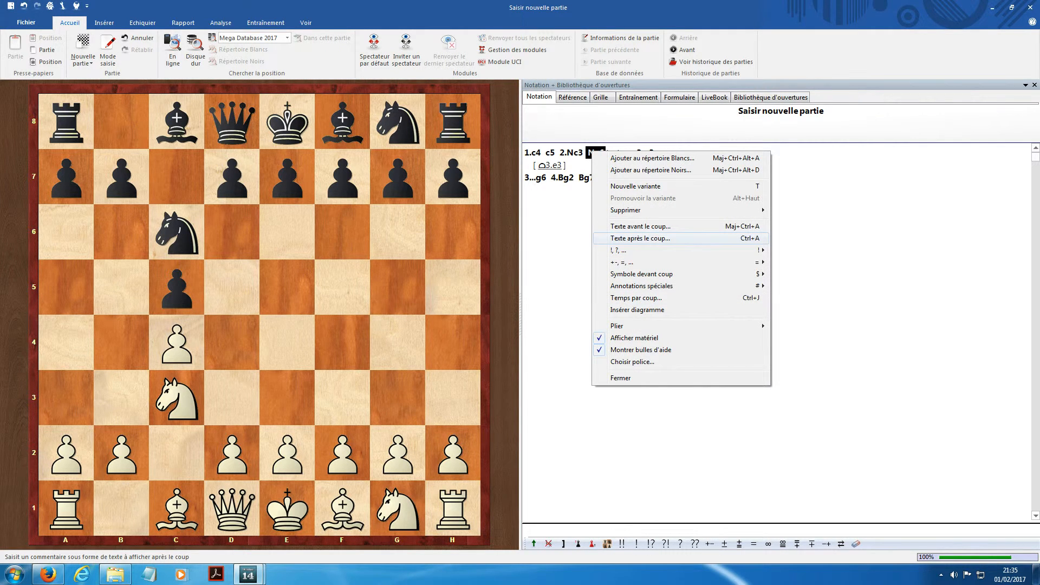
{"action": "key", "text": "Escape"}
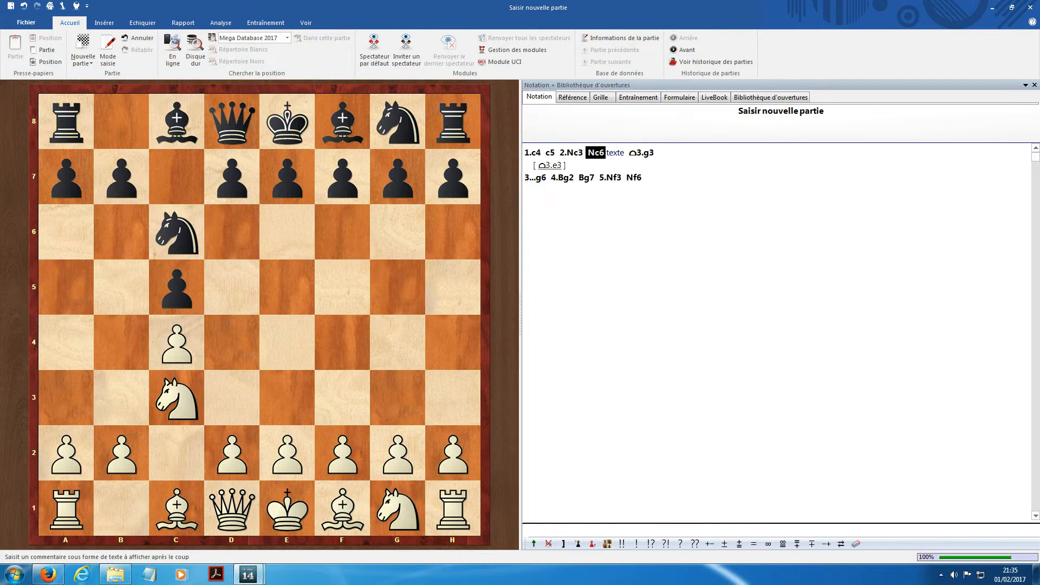
{"action": "left_click", "coordinate": [562, 177]}
{"action": "key", "text": "ctrl+a"}
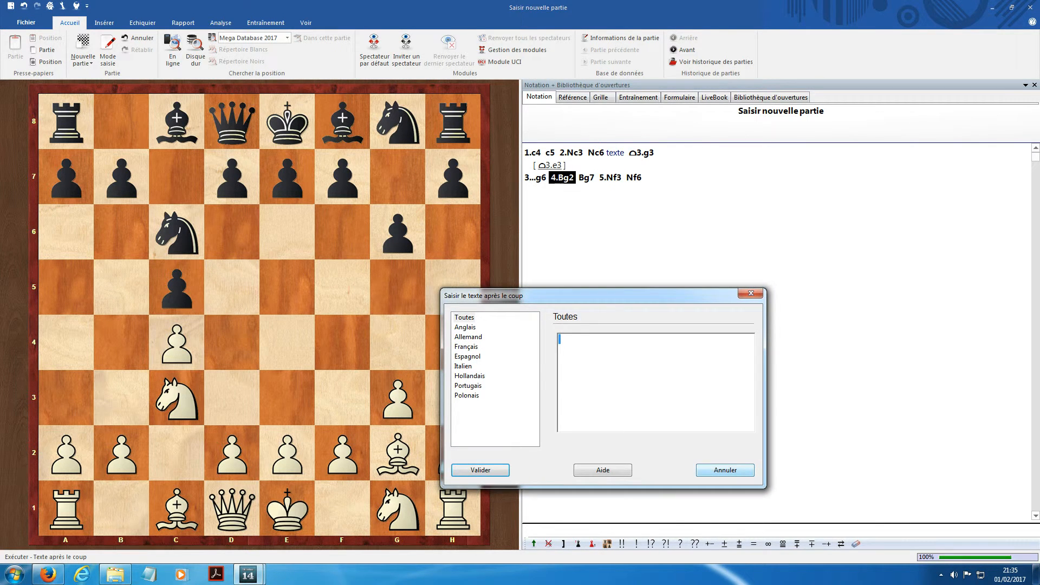
{"action": "left_click", "coordinate": [725, 471]}
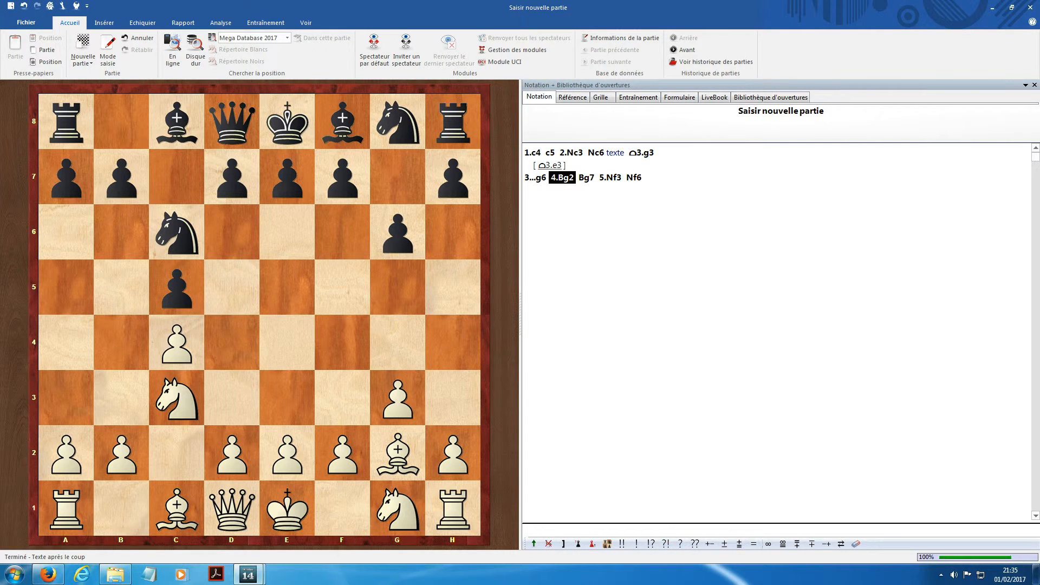
Annotate the move 5.Nf3 with an exclamation mark (!).
{"action": "key", "text": "Right"}
{"action": "key", "text": "Right"}
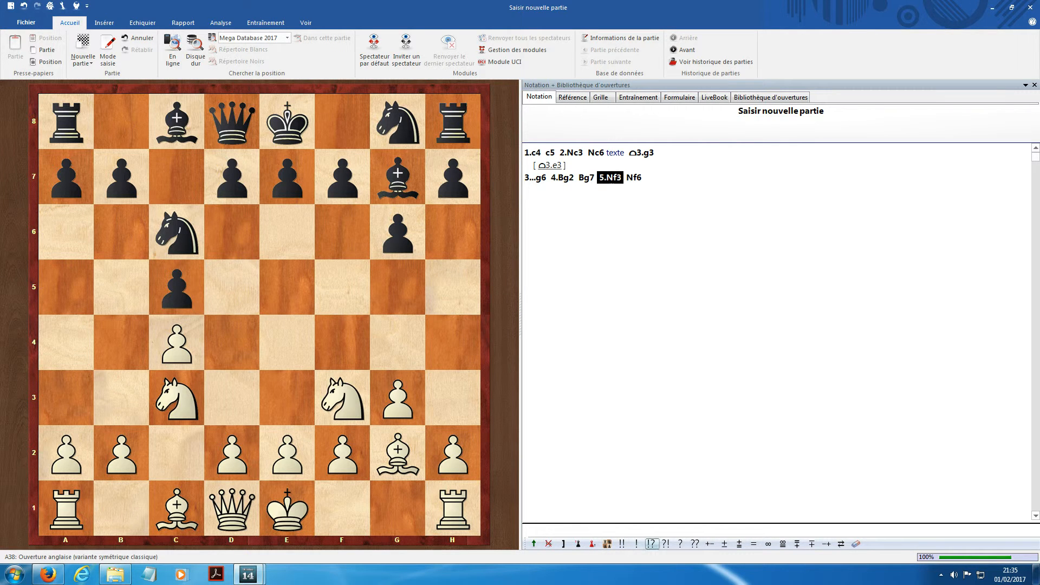
{"action": "left_click", "coordinate": [636, 544]}
{"action": "right_click", "coordinate": [611, 177]}
{"action": "mouse_move", "coordinate": [699, 277]}
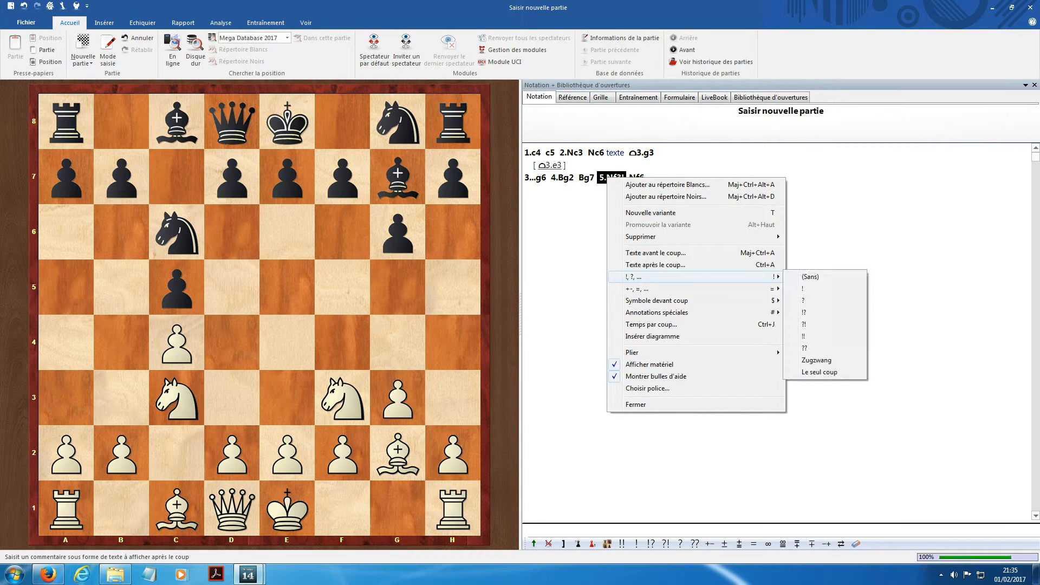
{"action": "left_click", "coordinate": [804, 289]}
{"action": "right_click", "coordinate": [606, 169]}
{"action": "key", "text": "Escape"}
Continue the main line with 6.0-0 0-0 7.d4 cxd4 8.Nxd4 and insert a diagram after the last move.
{"action": "key", "text": "End"}
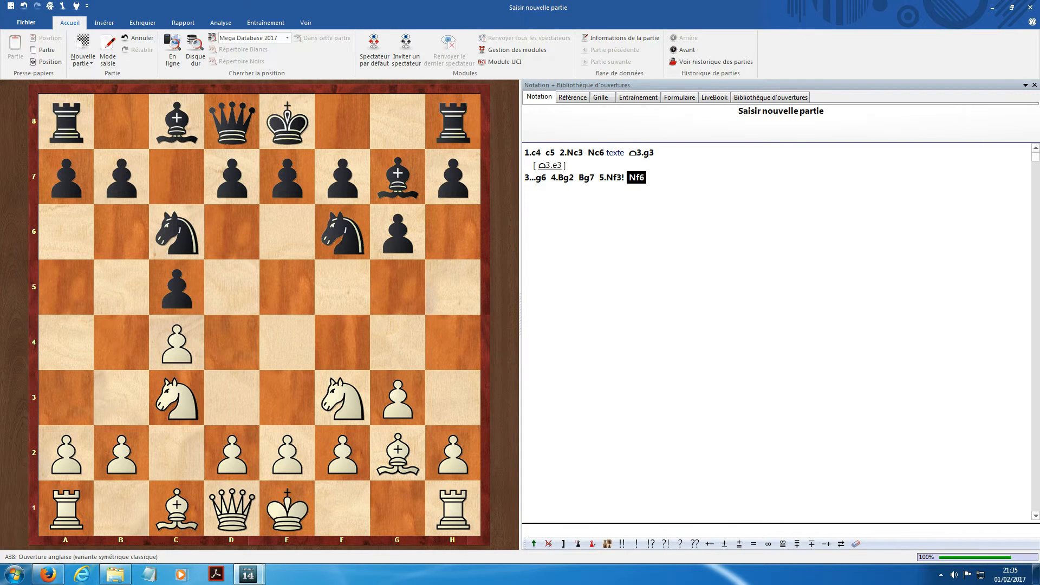
{"action": "left_click_drag", "start_coordinate": [287, 509], "coordinate": [397, 509]}
{"action": "left_click_drag", "start_coordinate": [287, 124], "coordinate": [397, 124]}
{"action": "left_click_drag", "start_coordinate": [232, 454], "coordinate": [231, 344]}
{"action": "left_click_drag", "start_coordinate": [177, 287], "coordinate": [232, 342]}
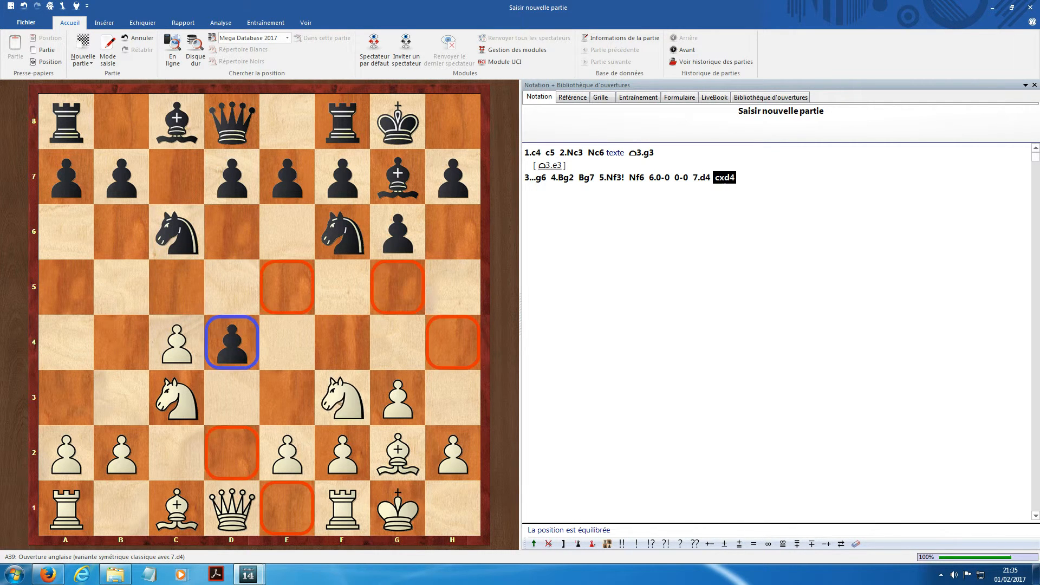
{"action": "left_click_drag", "start_coordinate": [343, 398], "coordinate": [232, 343]}
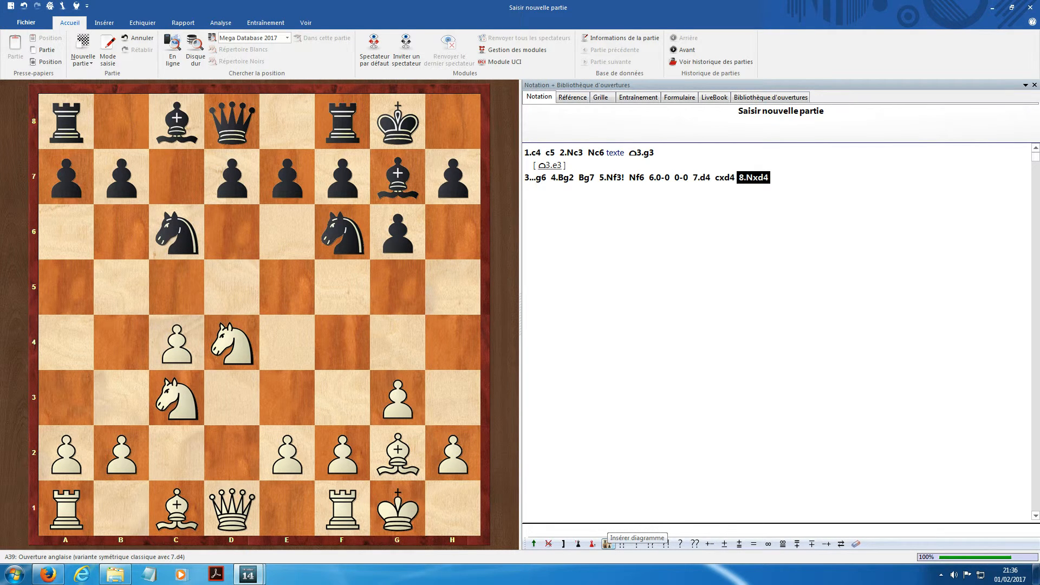
{"action": "left_click", "coordinate": [608, 544]}
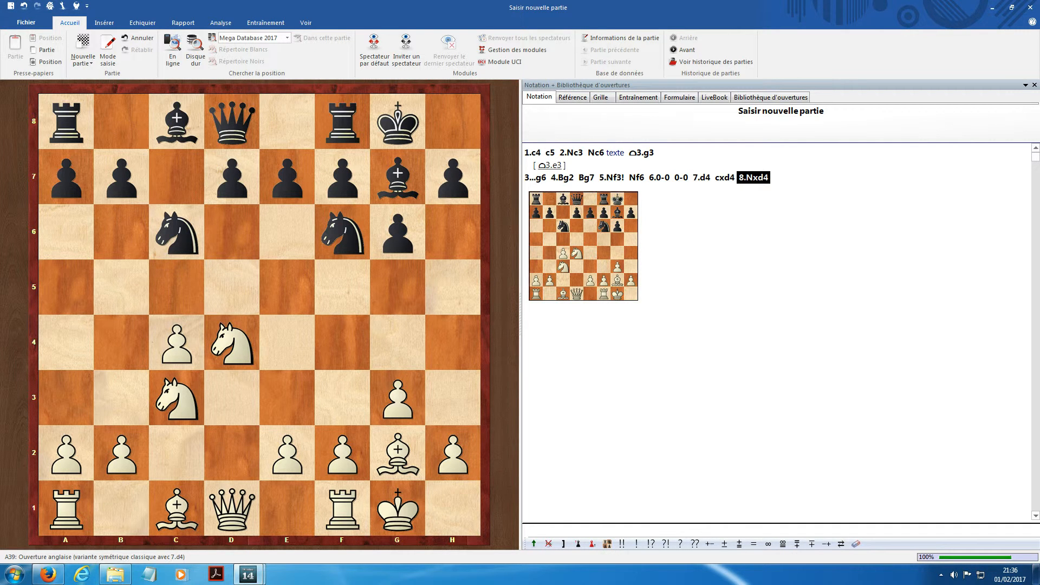
Extend the game with 8...Nxd4 9.Qxd4 d6 and insert a diagram after 9...d6.
{"action": "left_click_drag", "start_coordinate": [176, 233], "coordinate": [231, 343]}
{"action": "left_click_drag", "start_coordinate": [232, 509], "coordinate": [231, 343]}
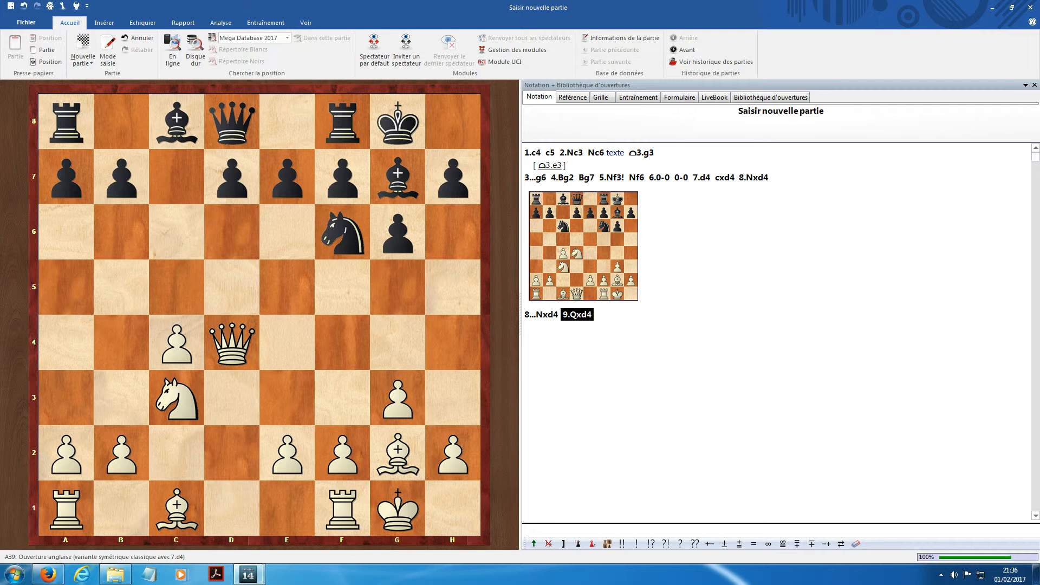
{"action": "left_click_drag", "start_coordinate": [232, 177], "coordinate": [231, 233]}
{"action": "left_click", "coordinate": [608, 543]}
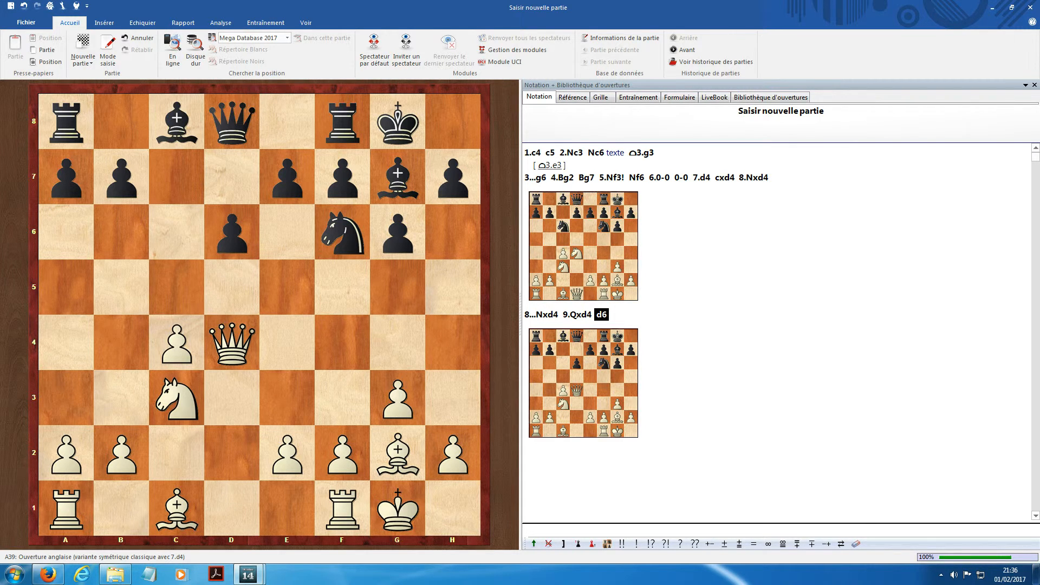
Save the game as a new entry with tournament Open de Paris, round 2, date 26.01.2017 and annotator k.
{"action": "left_click", "coordinate": [26, 23]}
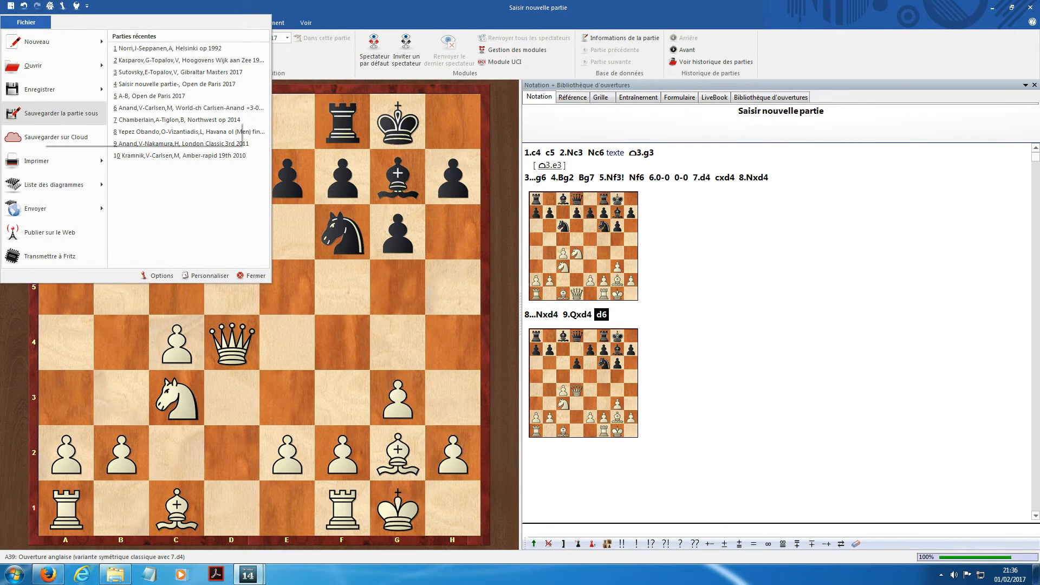
{"action": "left_click", "coordinate": [61, 113]}
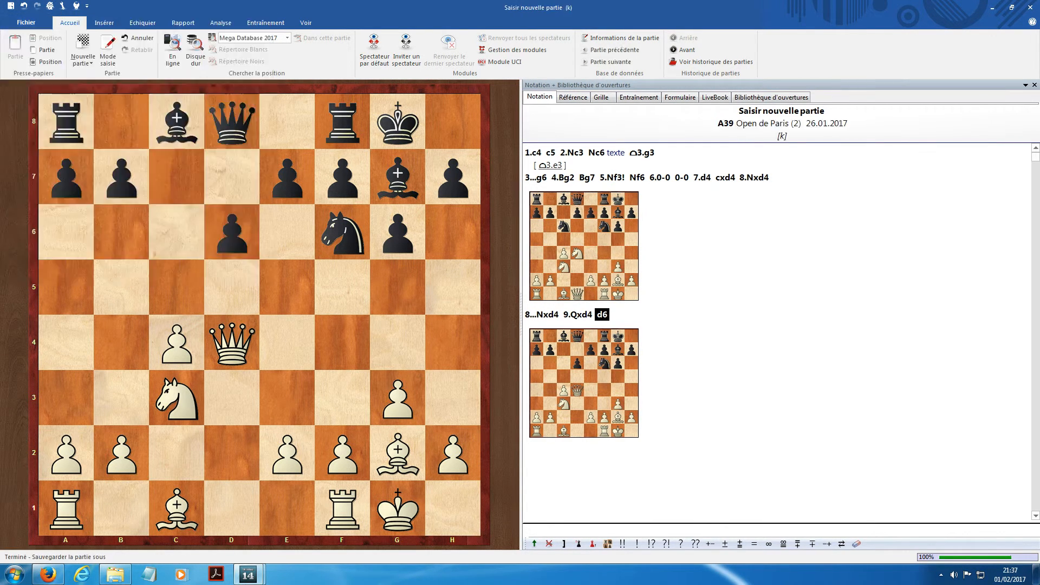
{"action": "left_click", "coordinate": [26, 22]}
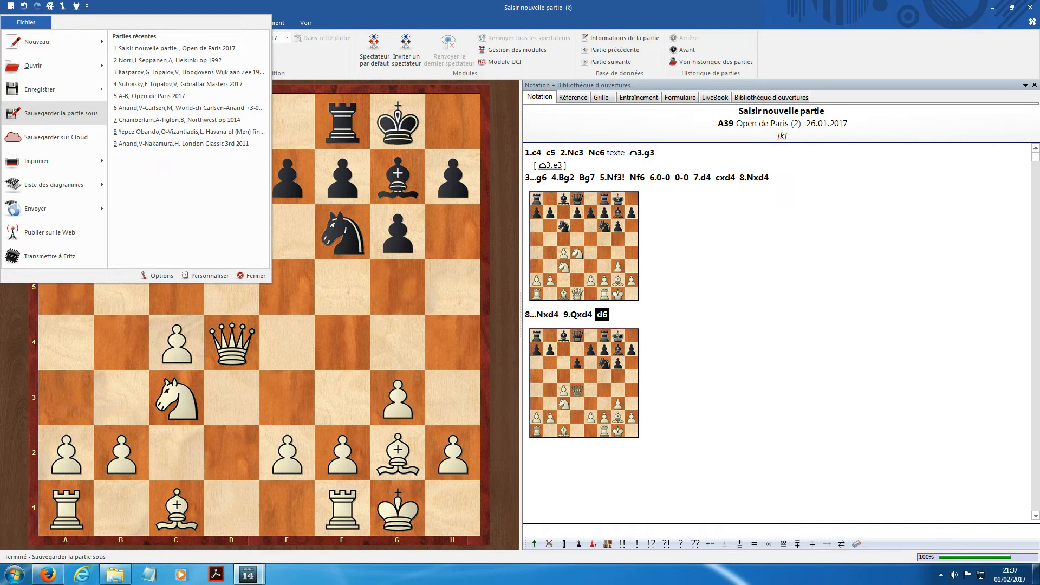
{"action": "left_click", "coordinate": [525, 352]}
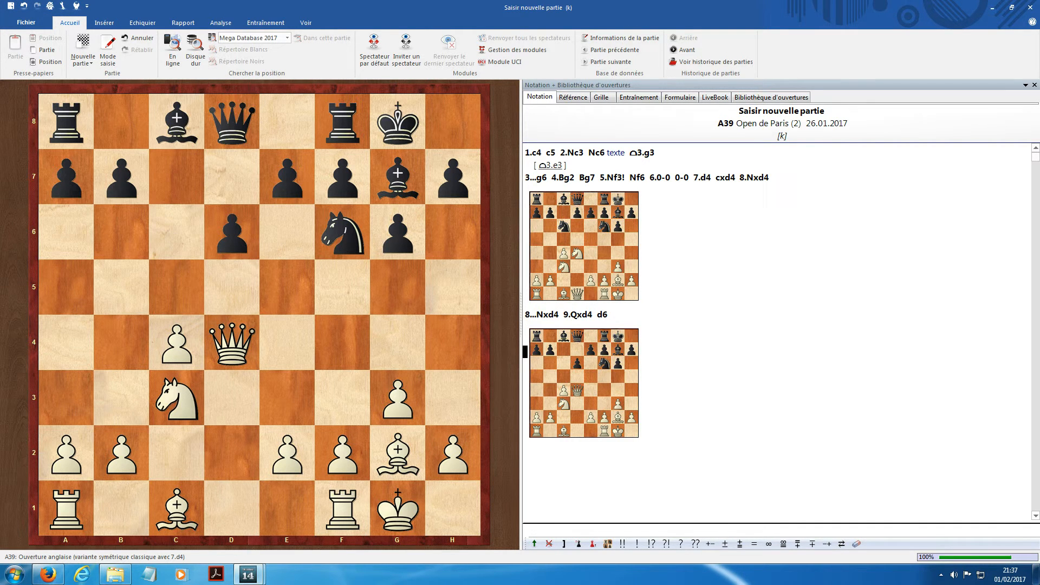
Step back through the game to the position after 8.Nxd4.
{"action": "key", "text": "Left"}
{"action": "key", "text": "Left"}
{"action": "key", "text": "Right"}
{"action": "key", "text": "Left"}
{"action": "key", "text": "Left"}
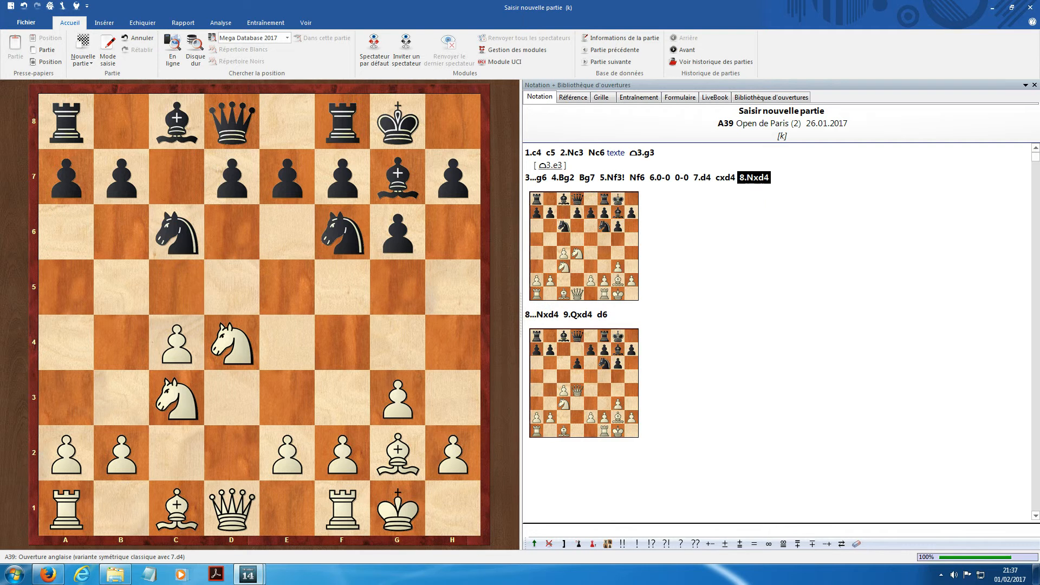
Add the variation 8...a6 9.Rb1 Rb8 as an alternative to 8...Nxd4.
{"action": "left_click", "coordinate": [65, 179]}
{"action": "left_click", "coordinate": [65, 233]}
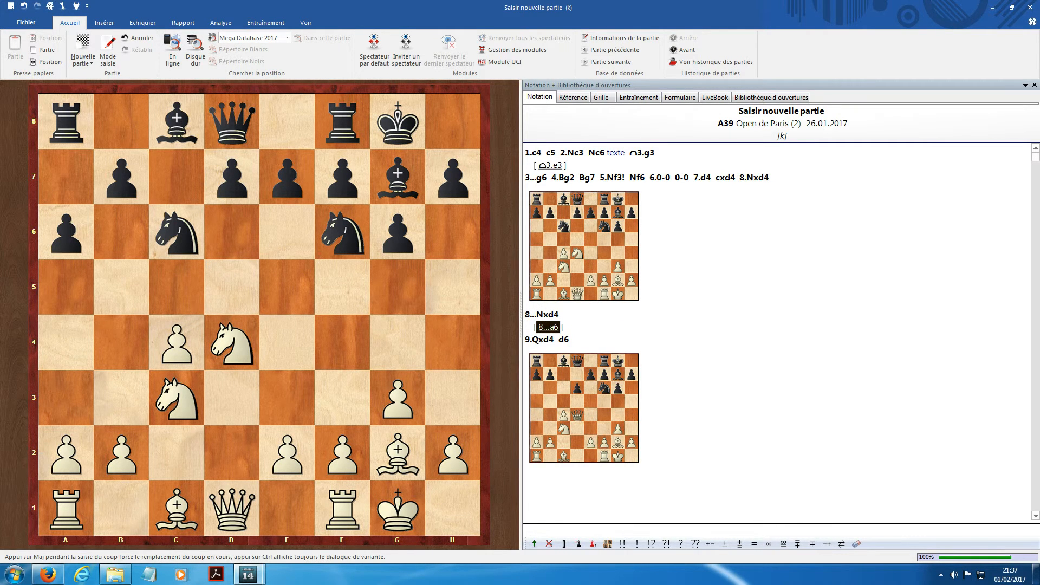
{"action": "mouse_move", "coordinate": [121, 453]}
{"action": "left_mouse_down"}
{"action": "mouse_move", "coordinate": [123, 398]}
{"action": "mouse_move", "coordinate": [122, 450]}
{"action": "left_mouse_up"}
{"action": "left_click_drag", "start_coordinate": [66, 509], "coordinate": [121, 508]}
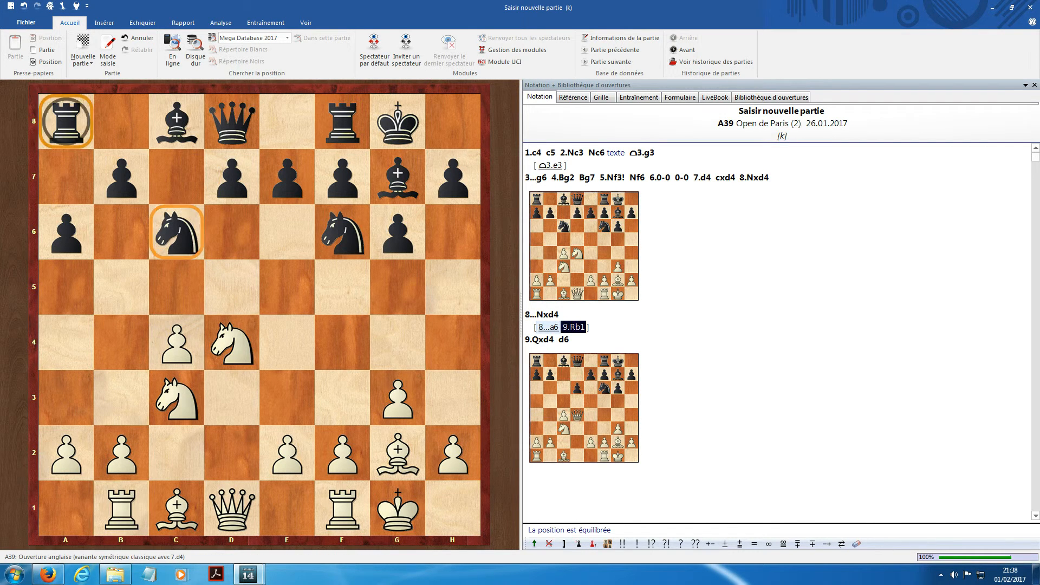
{"action": "left_click_drag", "start_coordinate": [66, 124], "coordinate": [121, 123]}
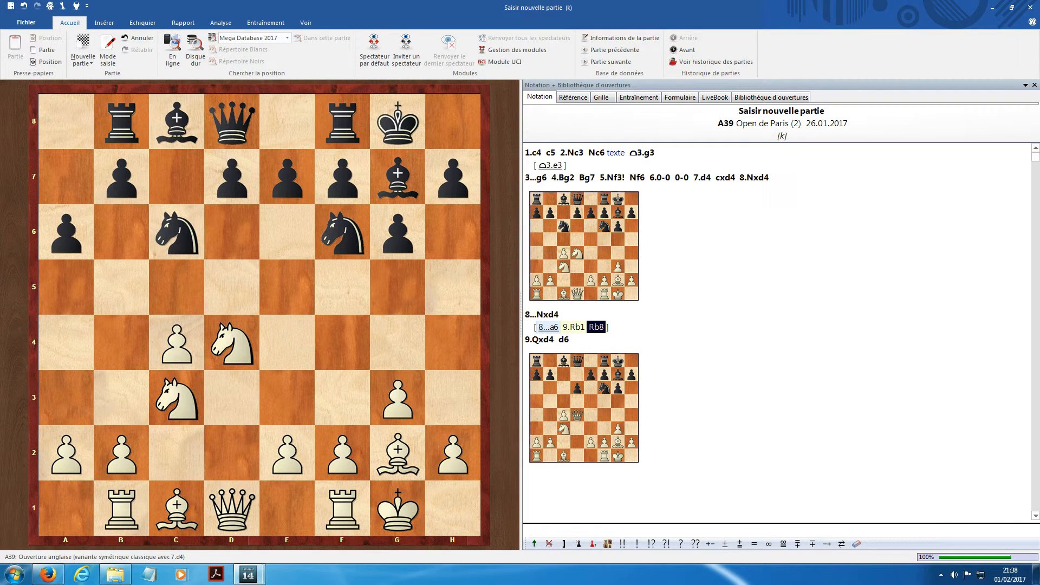
Save the game again, replacing the existing entry in the Paris Open database and keeping its game details.
{"action": "left_click", "coordinate": [26, 23]}
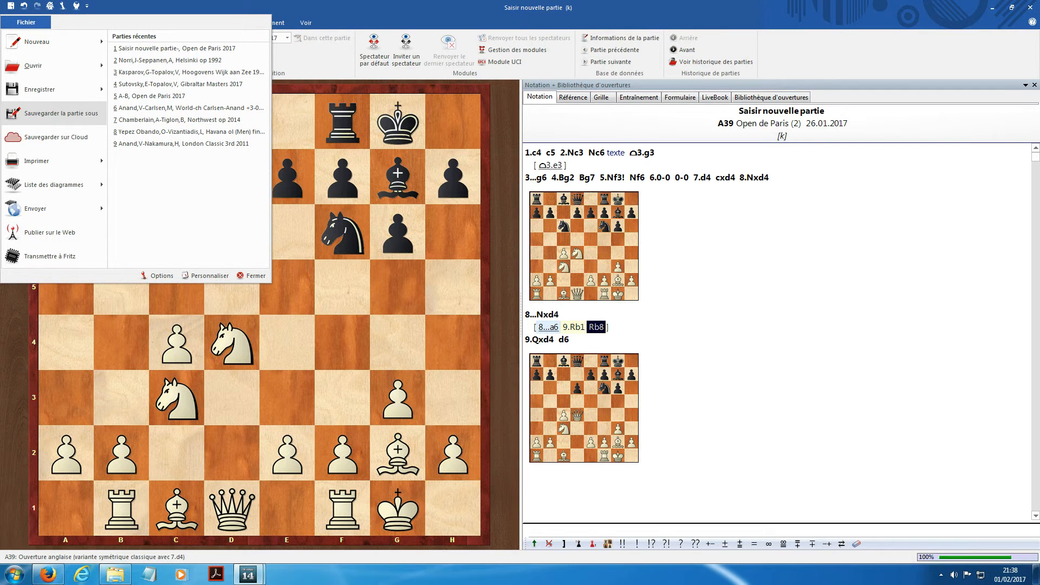
{"action": "mouse_move", "coordinate": [51, 90]}
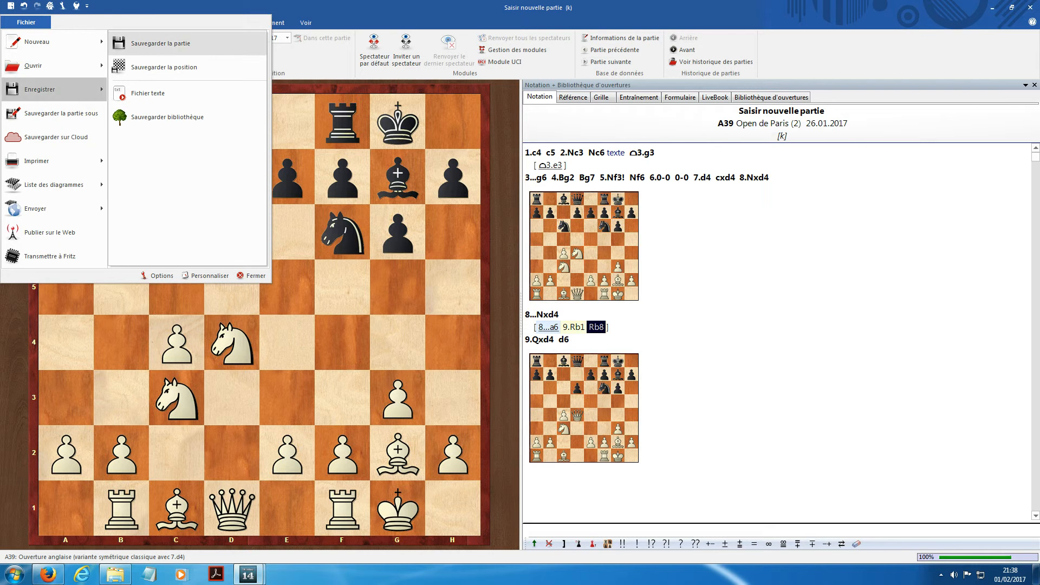
{"action": "left_click", "coordinate": [160, 43]}
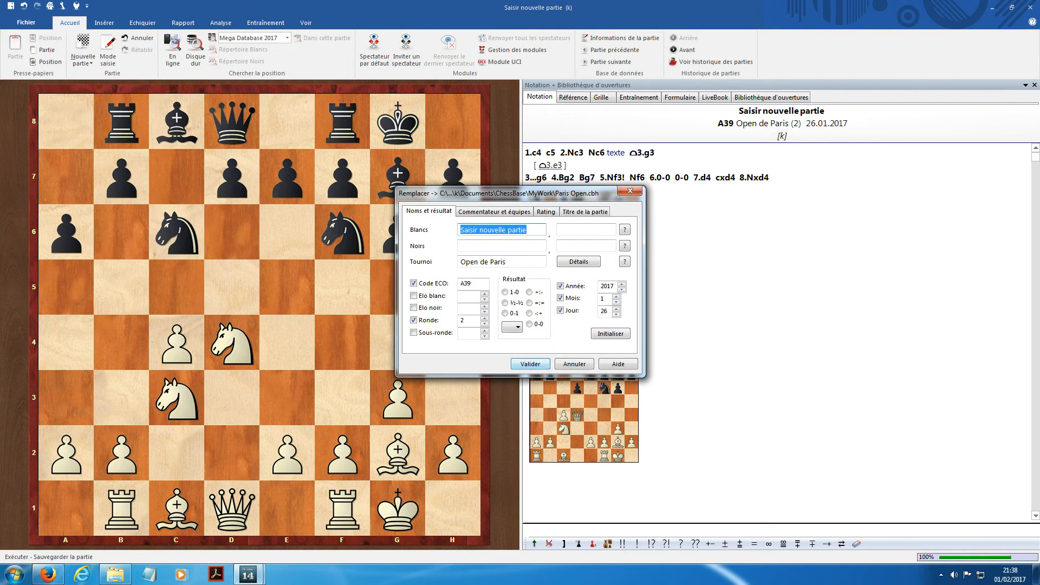
{"action": "key", "text": "Return"}
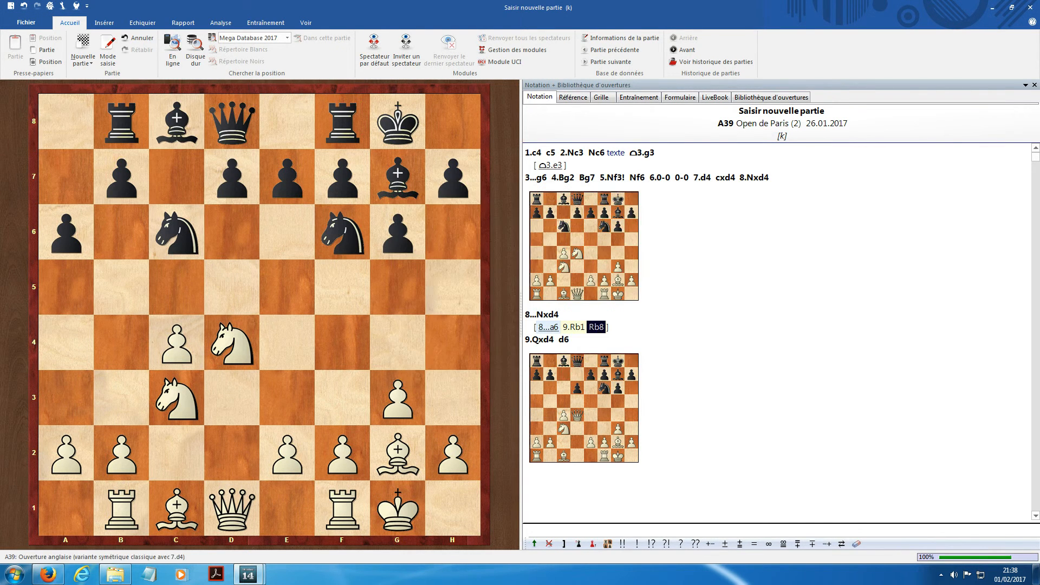